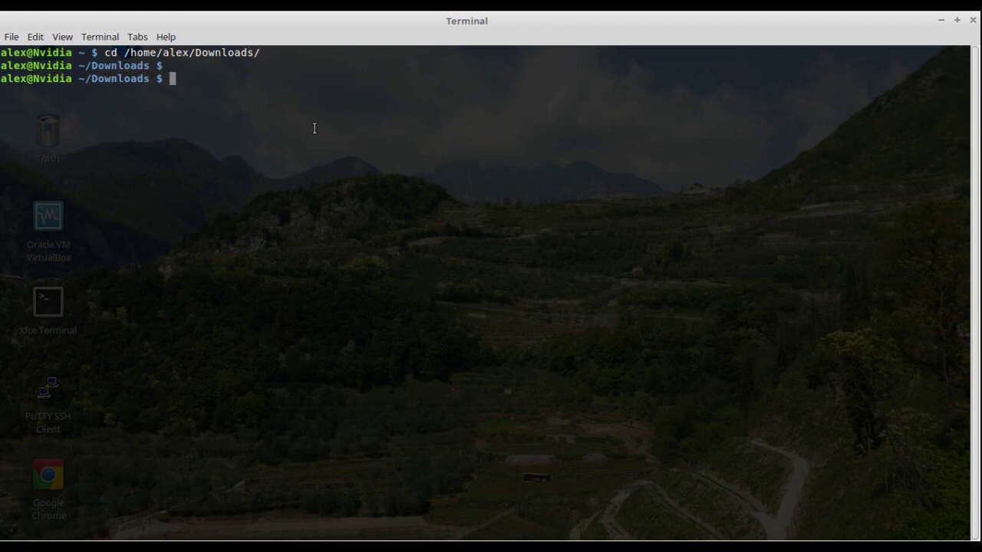
- Search Downloads for the installer with 'ls | grep vmplayer' and 'ls | grep vm', then list all files
type("ls | grep vmplayer")
key("Return")
key("ctrl+l")
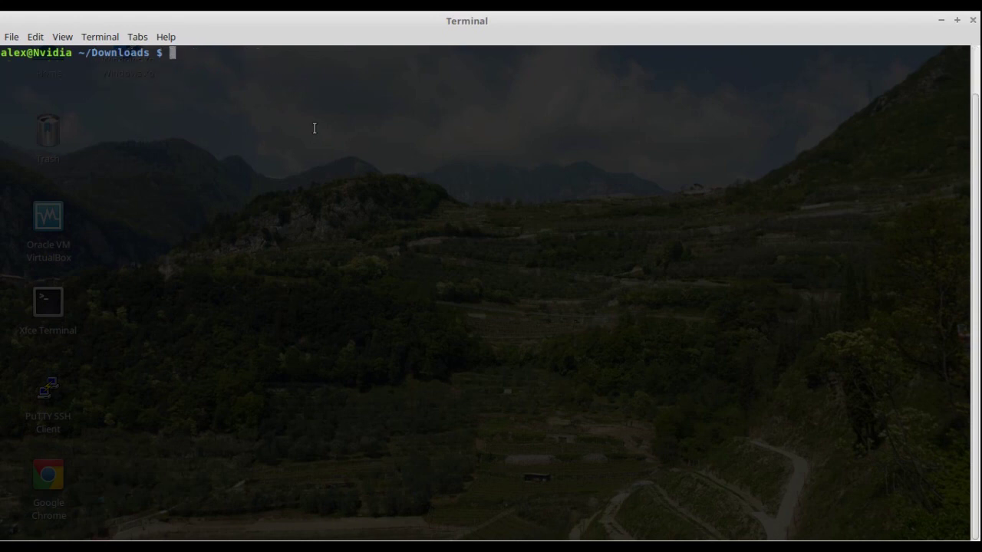
key("Up")
key("BackSpace")
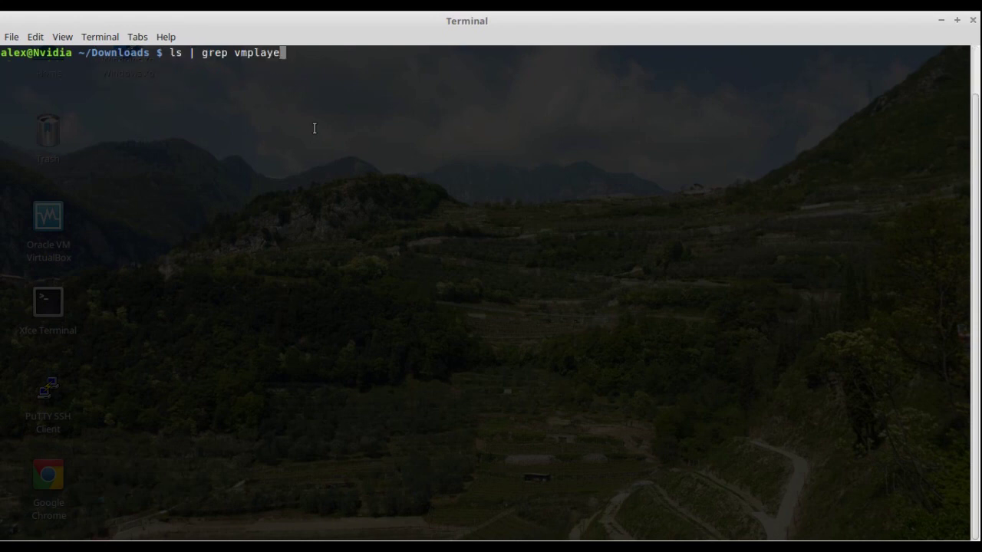
key("BackSpace")
key("BackSpace")
key("BackSpace")
key("BackSpace")
key("BackSpace")
key("Return")
key("ctrl+l")
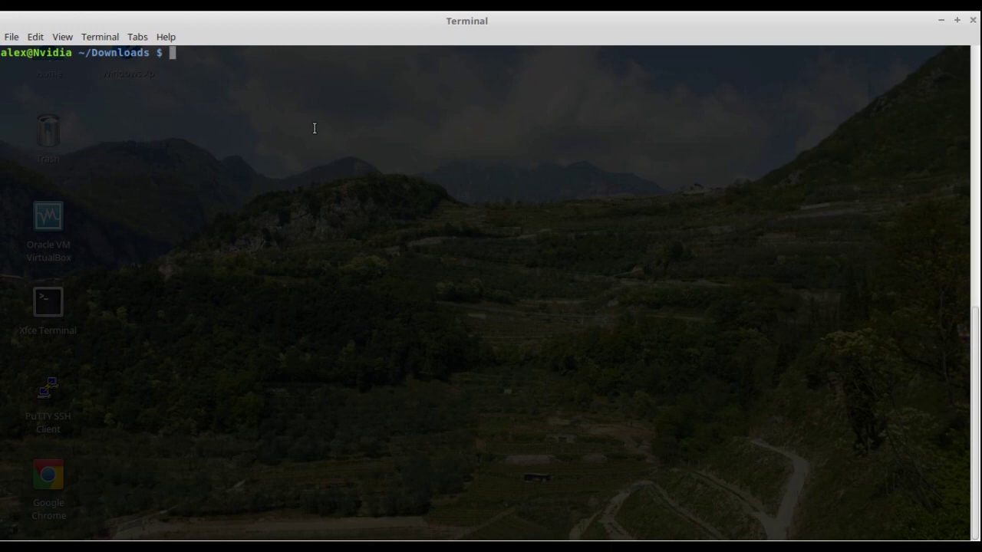
type("ls")
key("Return")
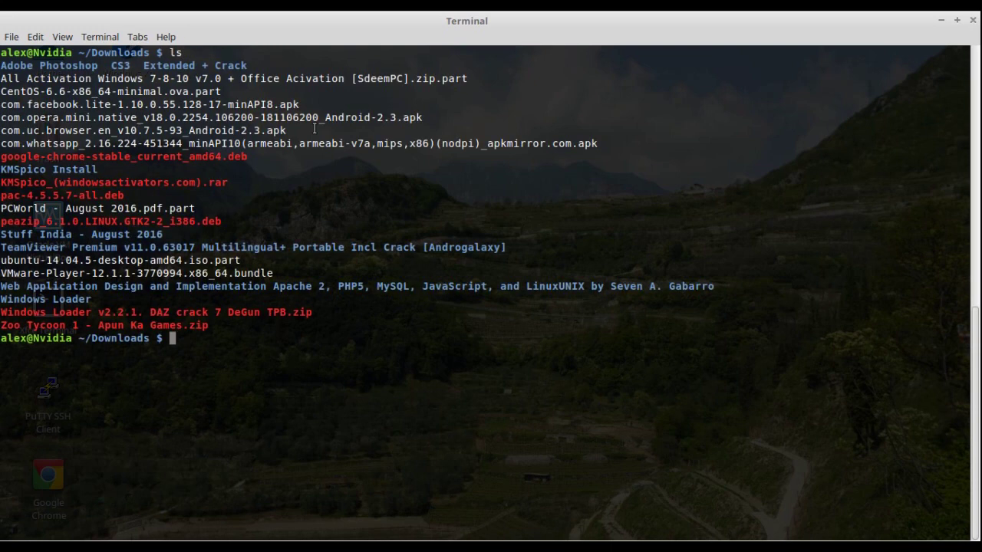
- Find VMware-Player-12.1.1-3770994.x86_64.bundle with 'ls | grep VMware' and paste the gksudo command to run it
key("ctrl+l")
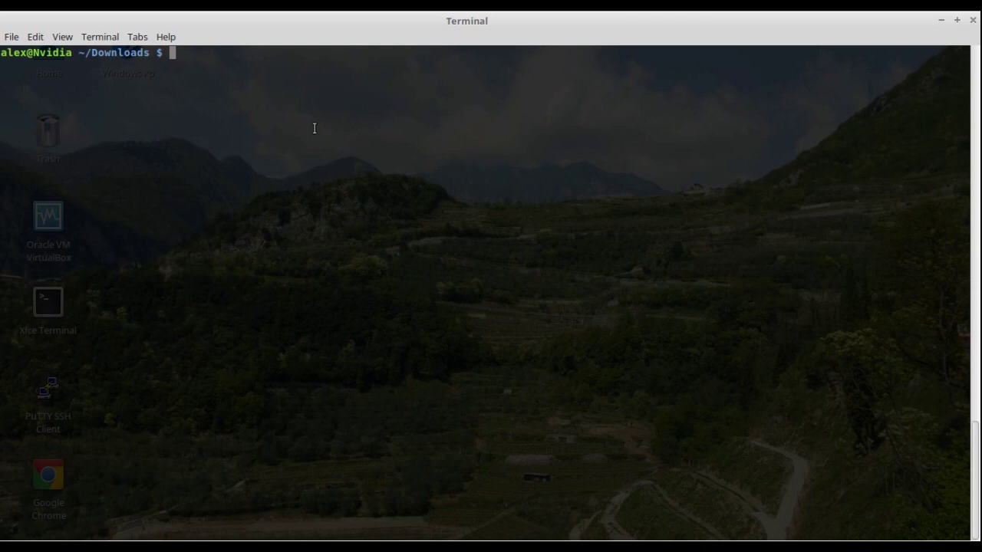
key("Return")
key("Return")
type("ls")
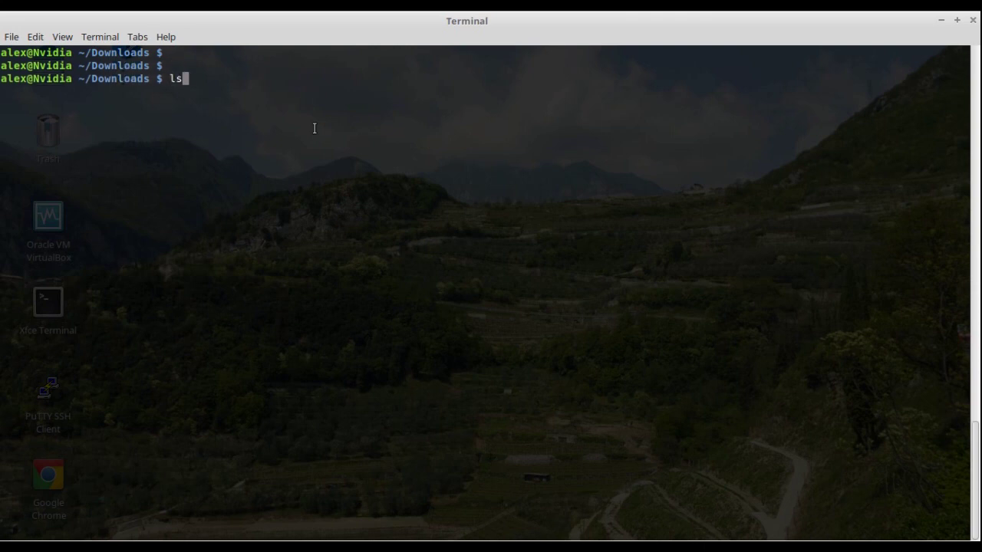
type(" | grep vm")
key("BackSpace")
key("BackSpace")
type("VMware")
key("Return")
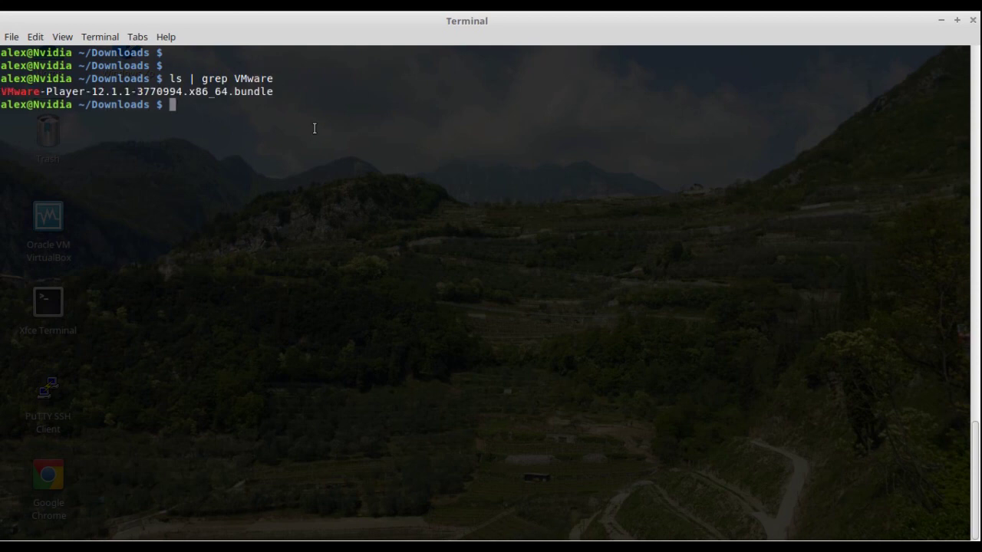
key("Return")
key("Return")
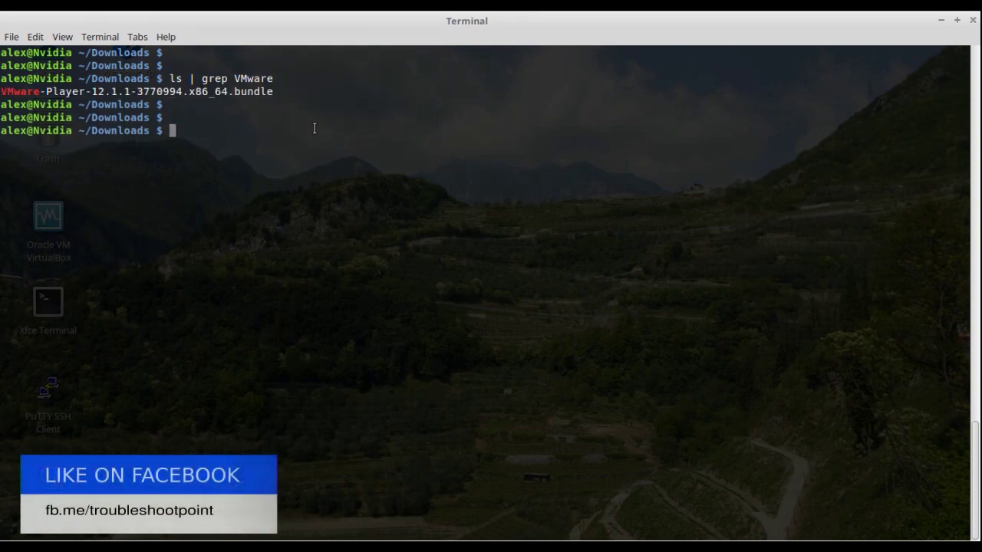
type("gksudo bash ~/Download/VMware-Player*")
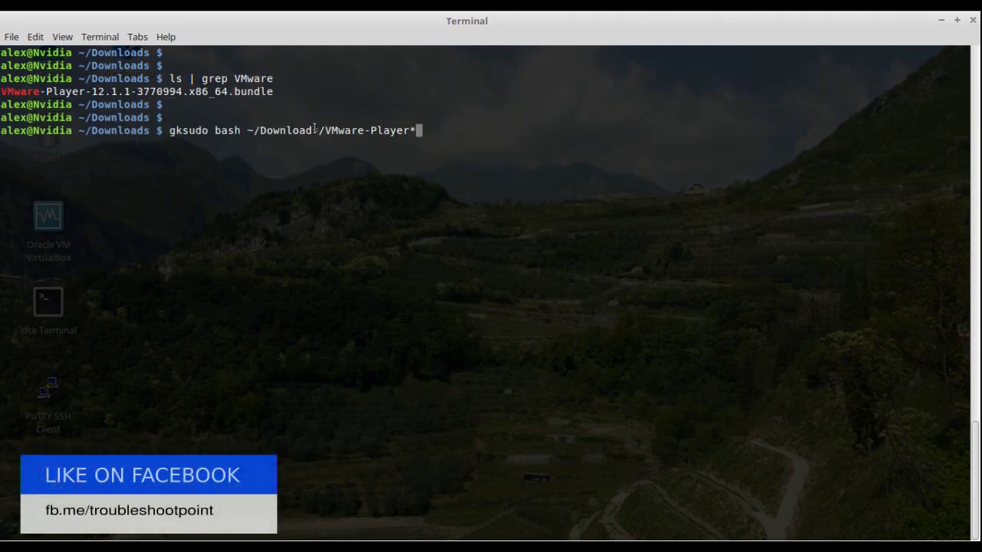
- Run the gksudo installer command and authenticate with the administrator password
key("Return")
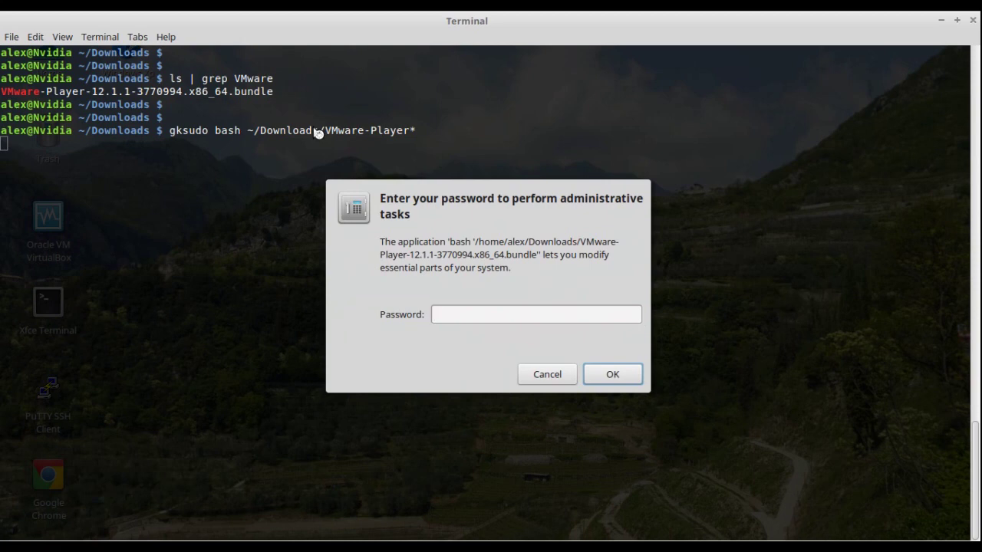
type("••••••••")
key("Return")
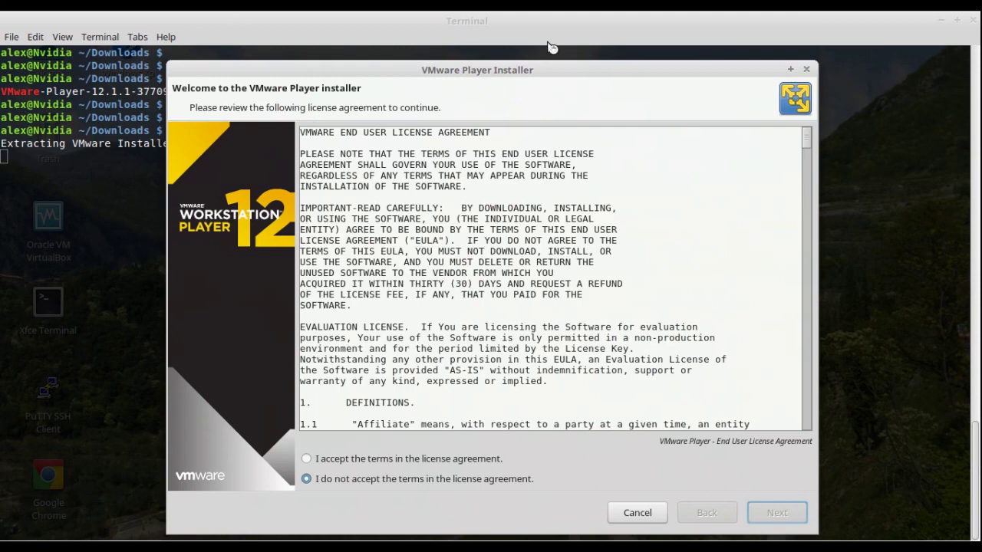
- Accept the VMware Player and OVF Tool license agreements
left_click_drag(551, 68, 507, 29)
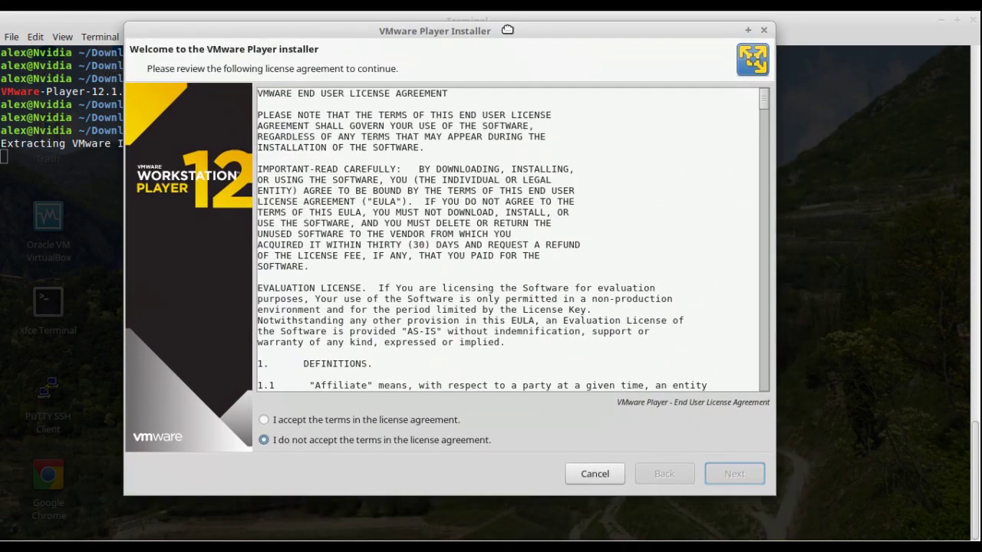
left_click(311, 422)
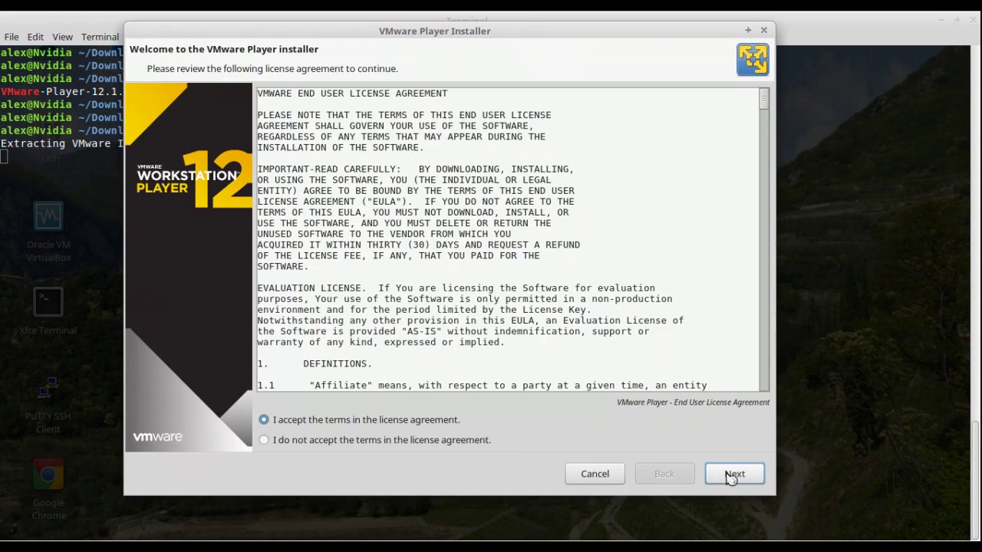
left_click(732, 479)
left_click(433, 426)
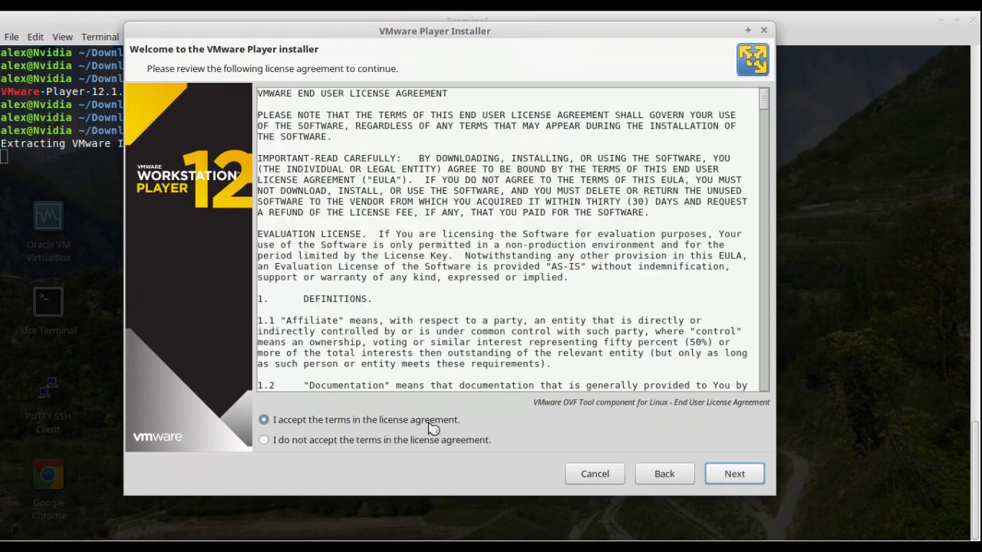
left_click(733, 477)
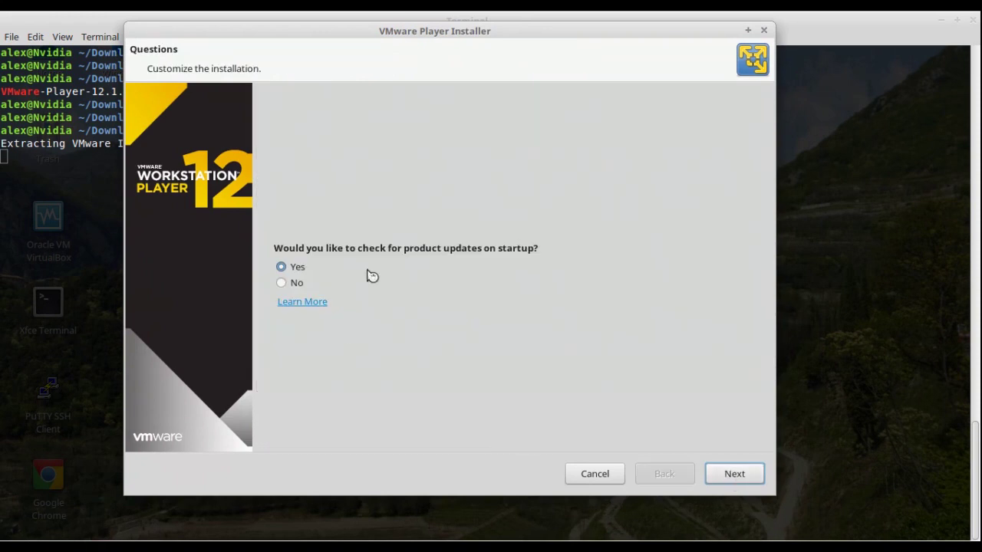
- Decline update checks at startup and skip the usage statistics and license key pages
left_click(296, 286)
left_click(729, 477)
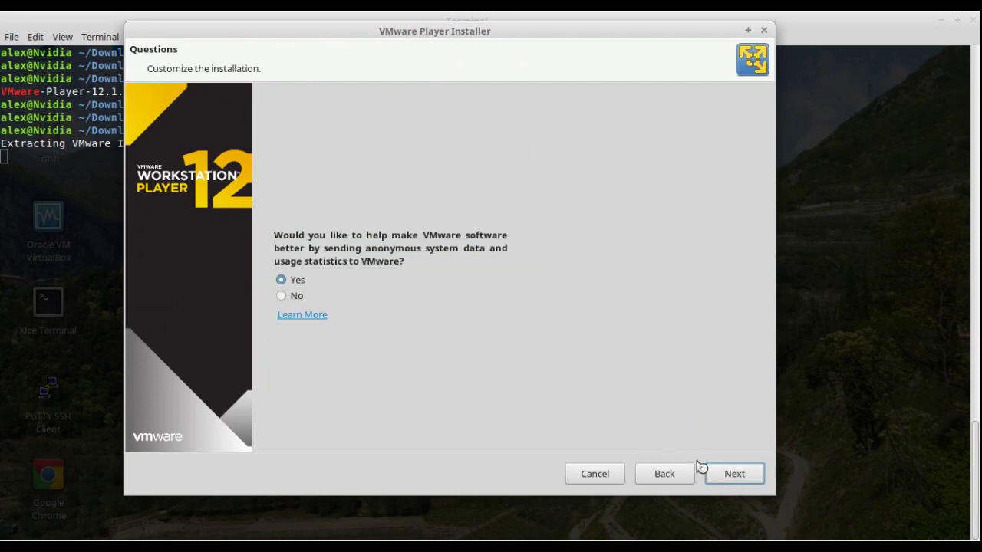
left_click(727, 476)
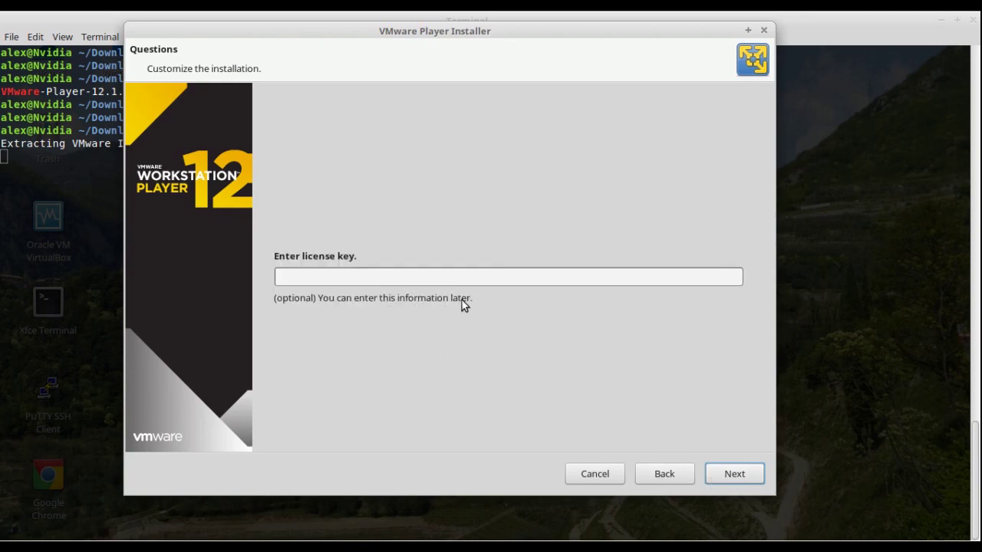
left_click(729, 473)
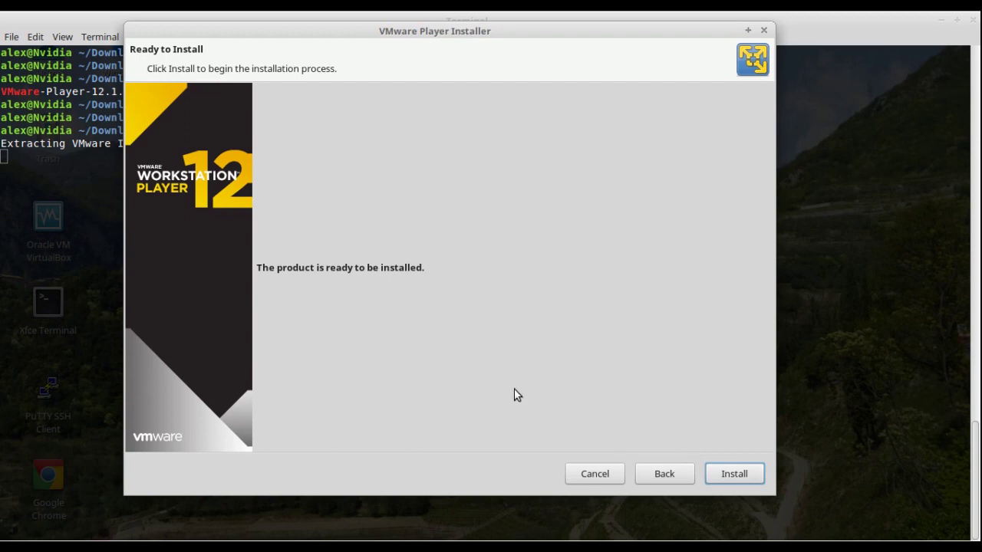
- Install VMware Player 12.1.1 and wait for the 'Installation was successful' Finished page
left_click(735, 470)
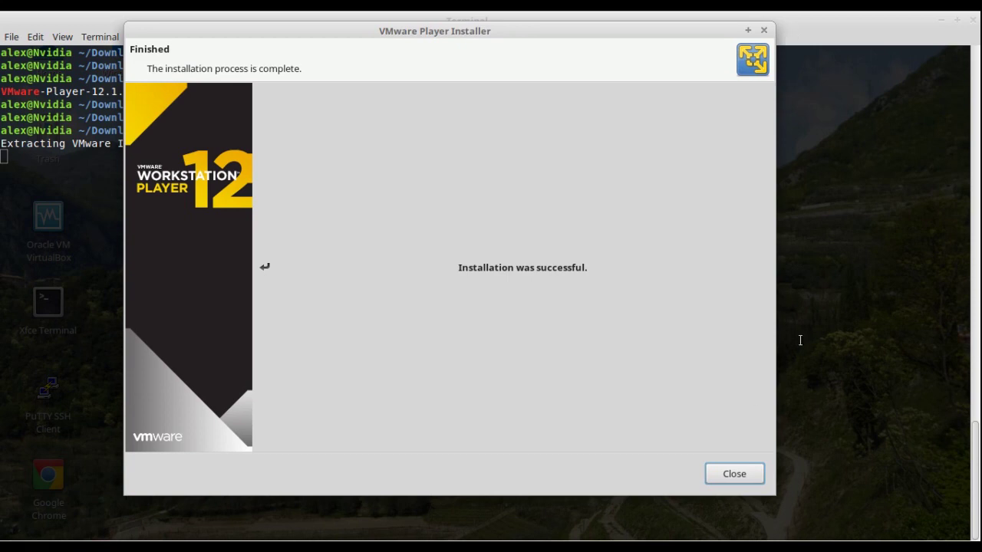
- Close the finished installer, browse the Whisker Menu categories, and search it for 'vm'
left_click(735, 474)
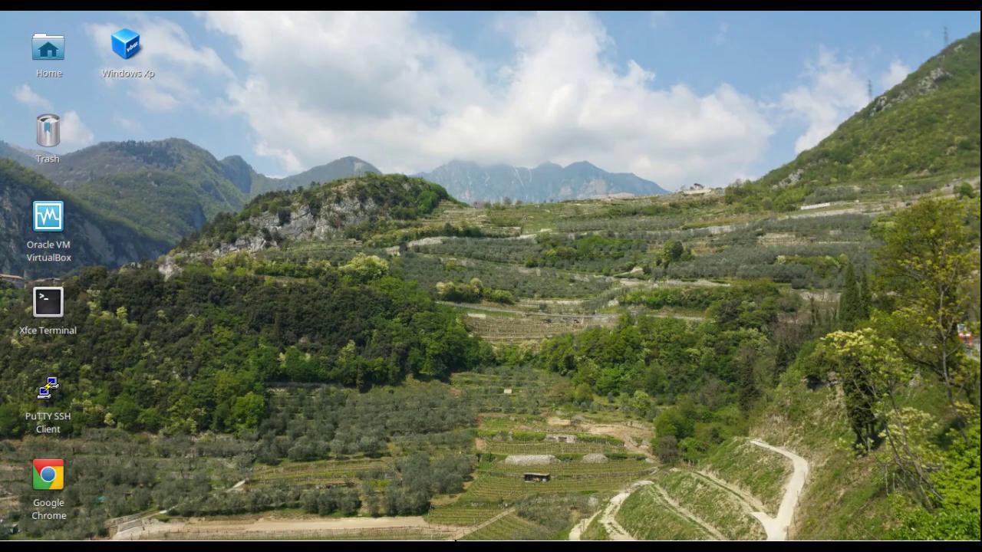
key("super")
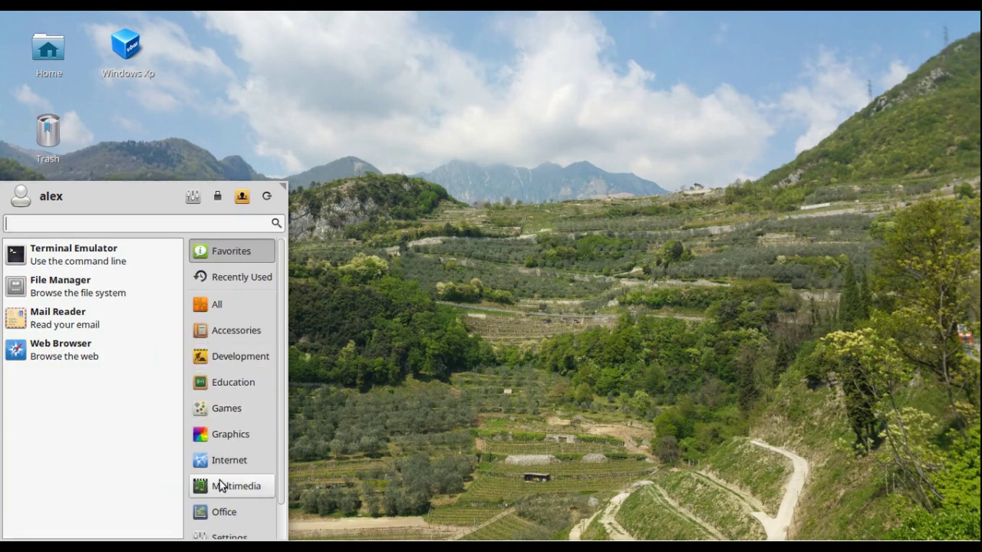
left_click(237, 389)
left_click(238, 359)
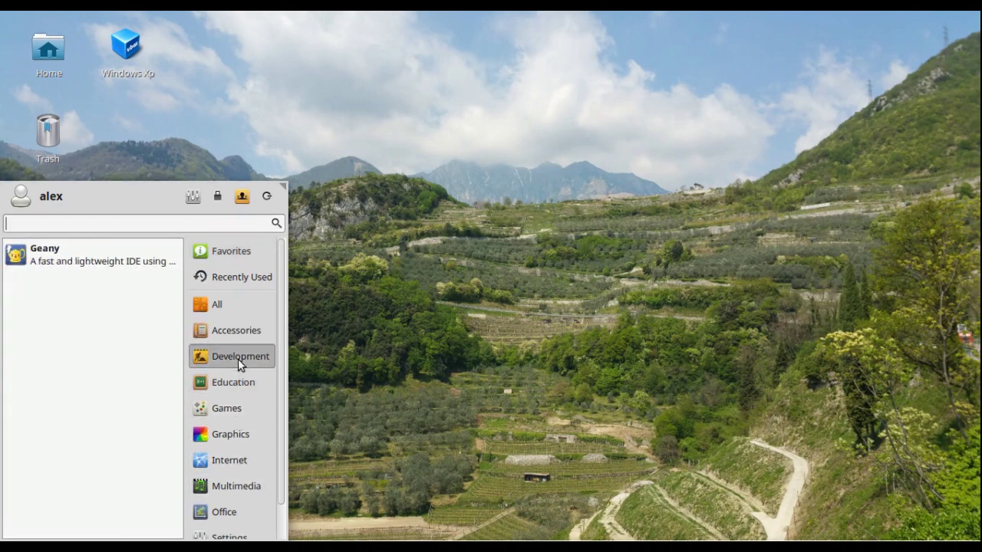
left_click(254, 479)
scroll(252, 482, "down", 1)
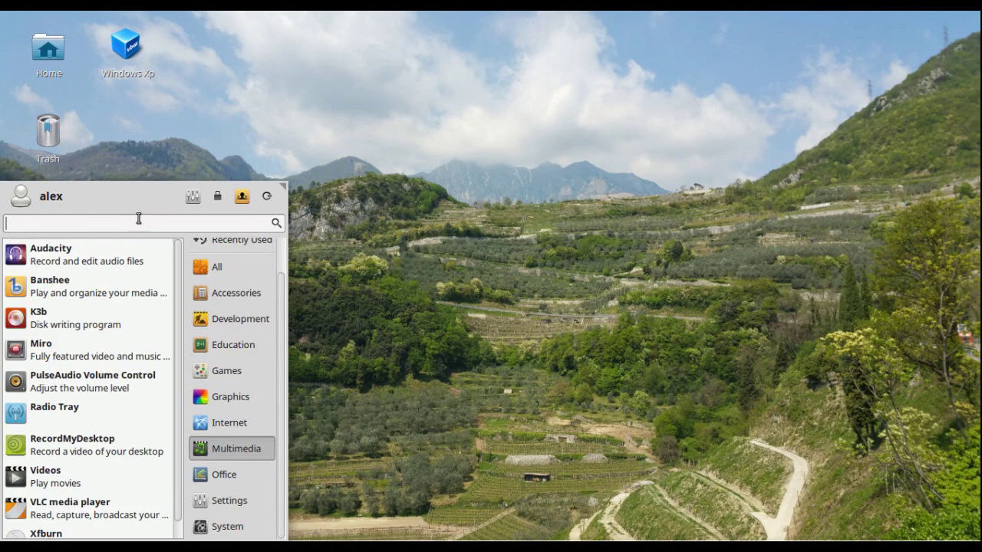
type("vm")
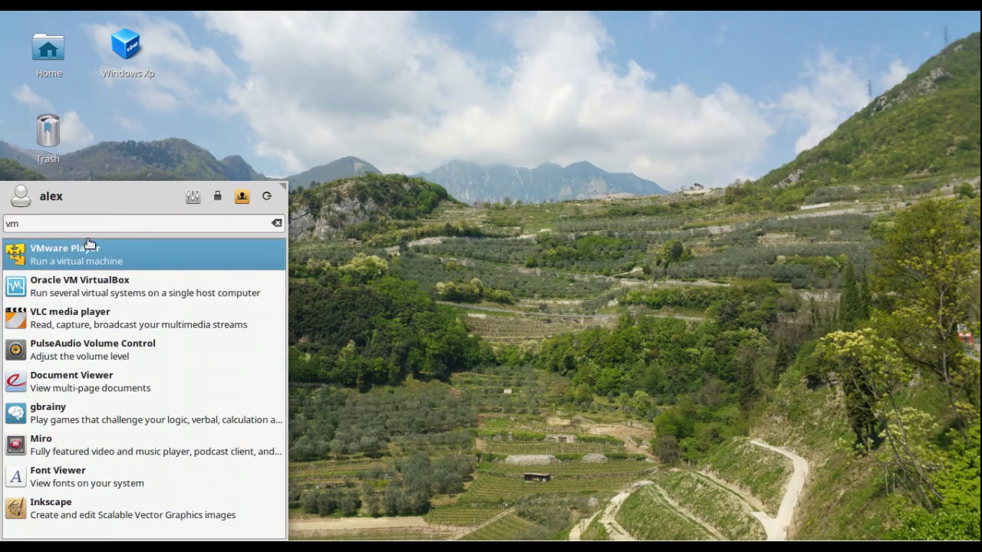
- Launch VMware Player, register for free non-commercial use with an e-mail address, and dismiss the confirmation
left_click(73, 256)
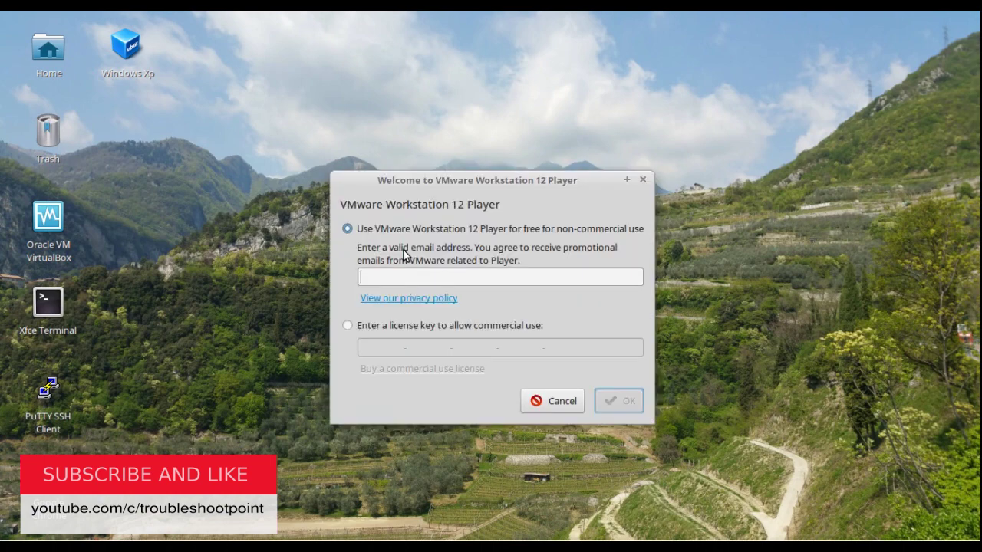
left_click(347, 325)
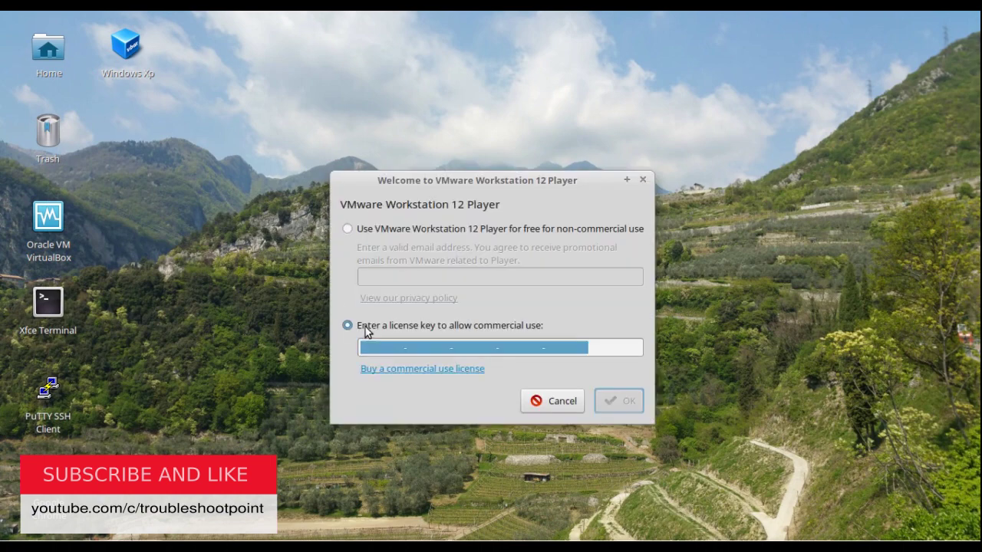
left_click(400, 229)
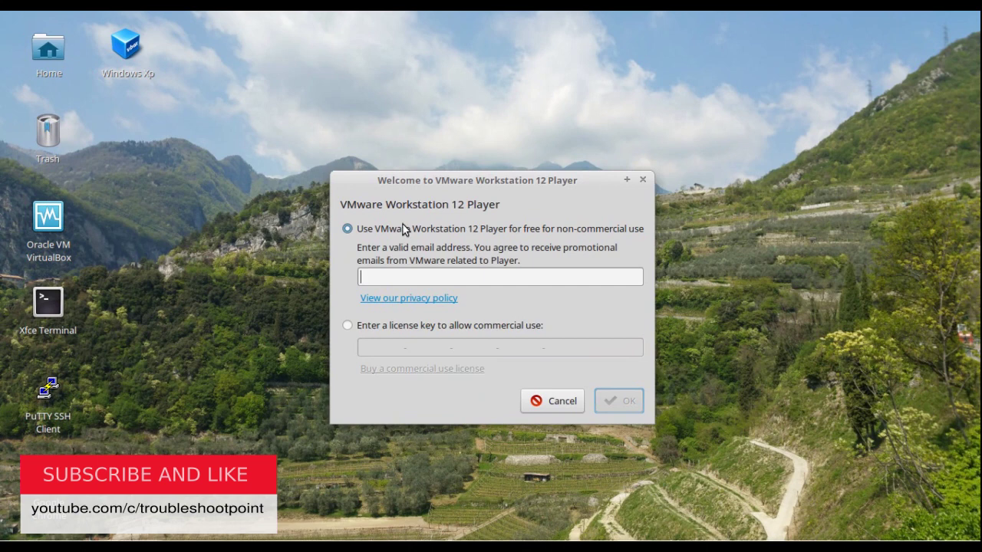
left_click(483, 279)
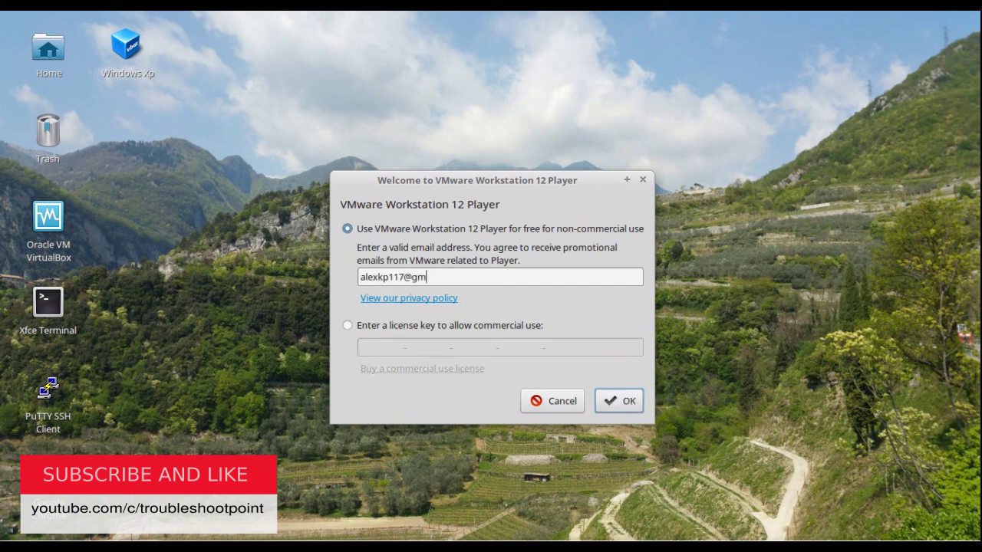
key("Return")
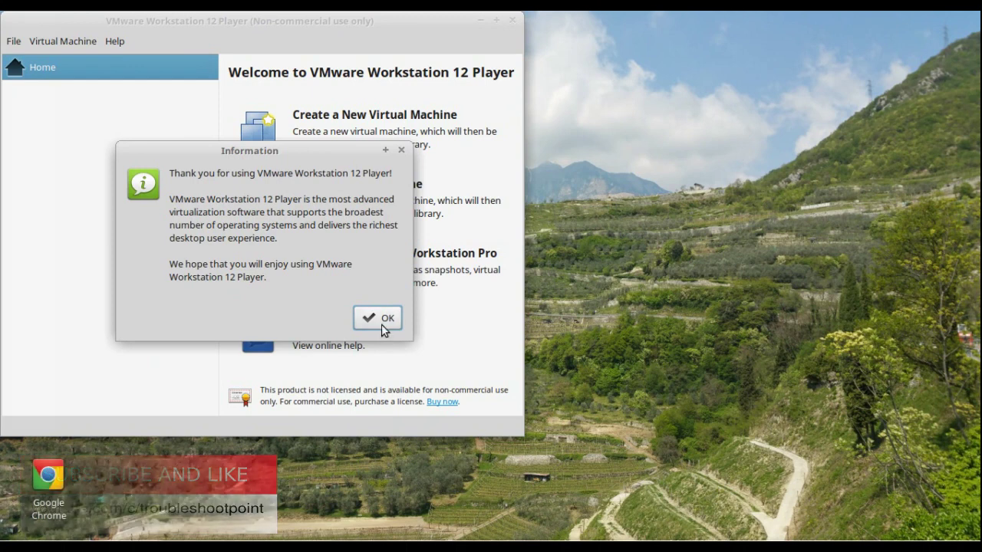
left_click(381, 321)
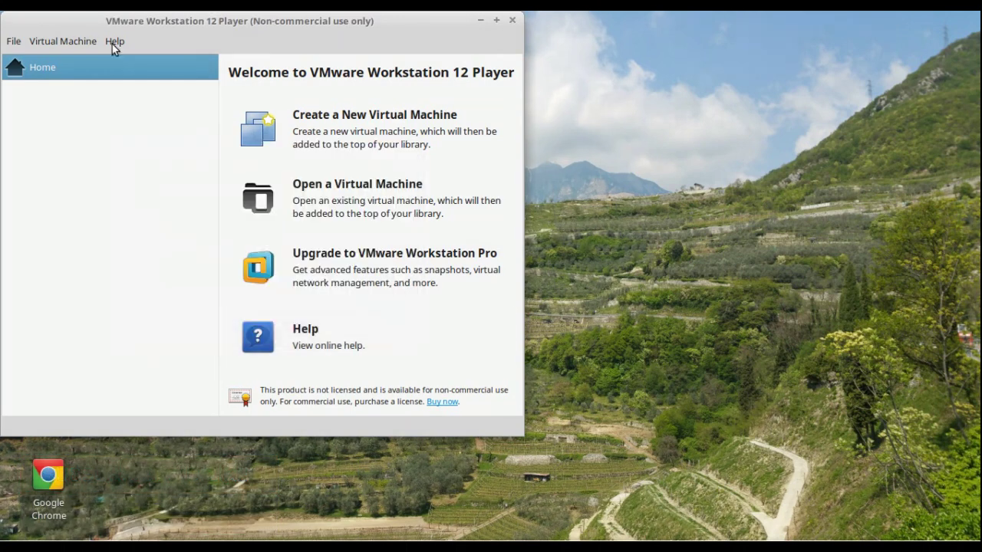
right_click(974, 546)
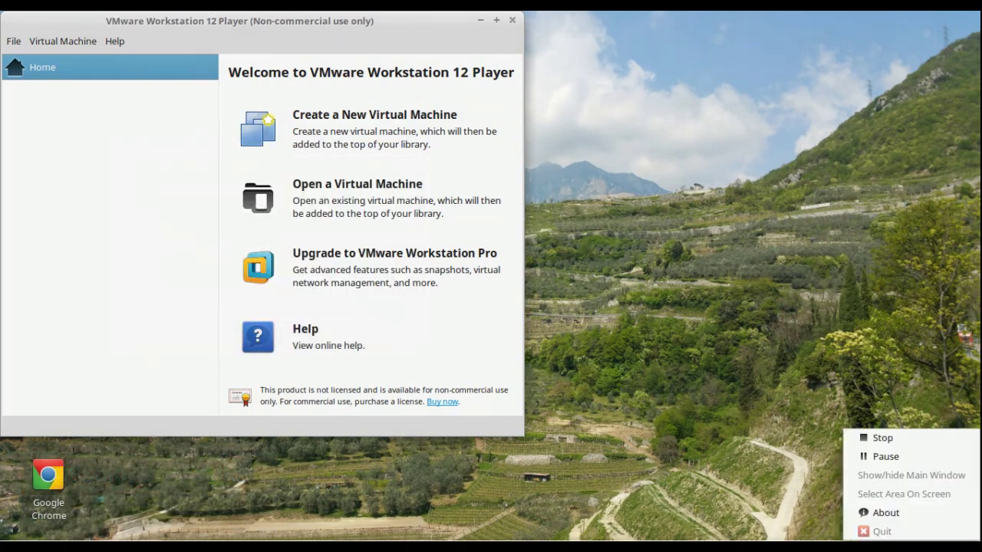